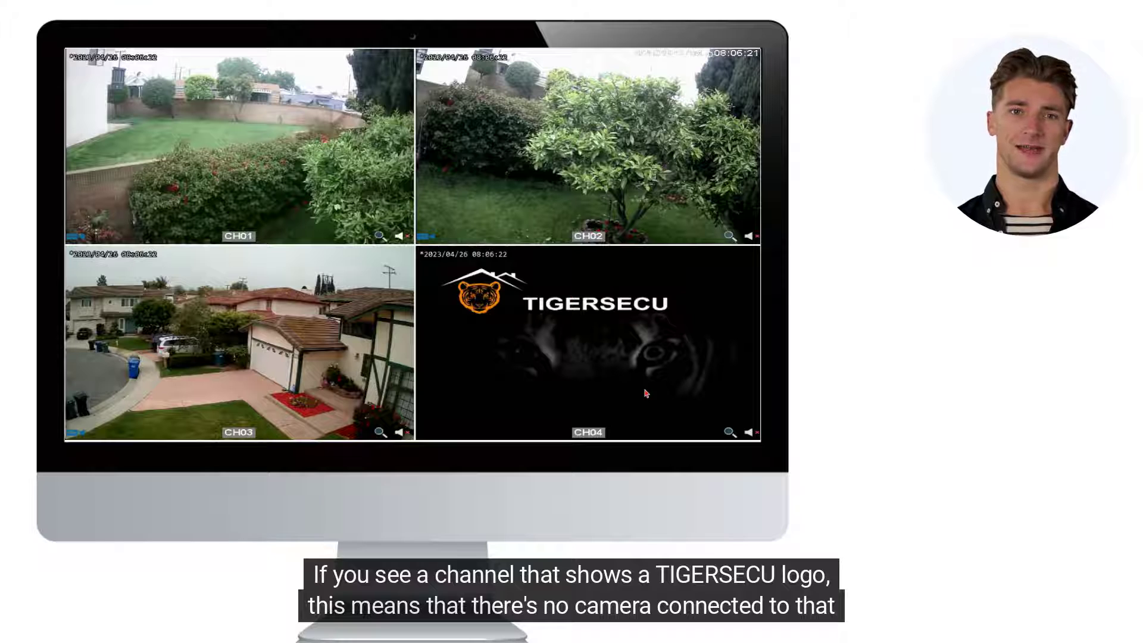
# Bring up the quick menu bar over the four-channel live view.
pyautogui.rightClick(315, 316)
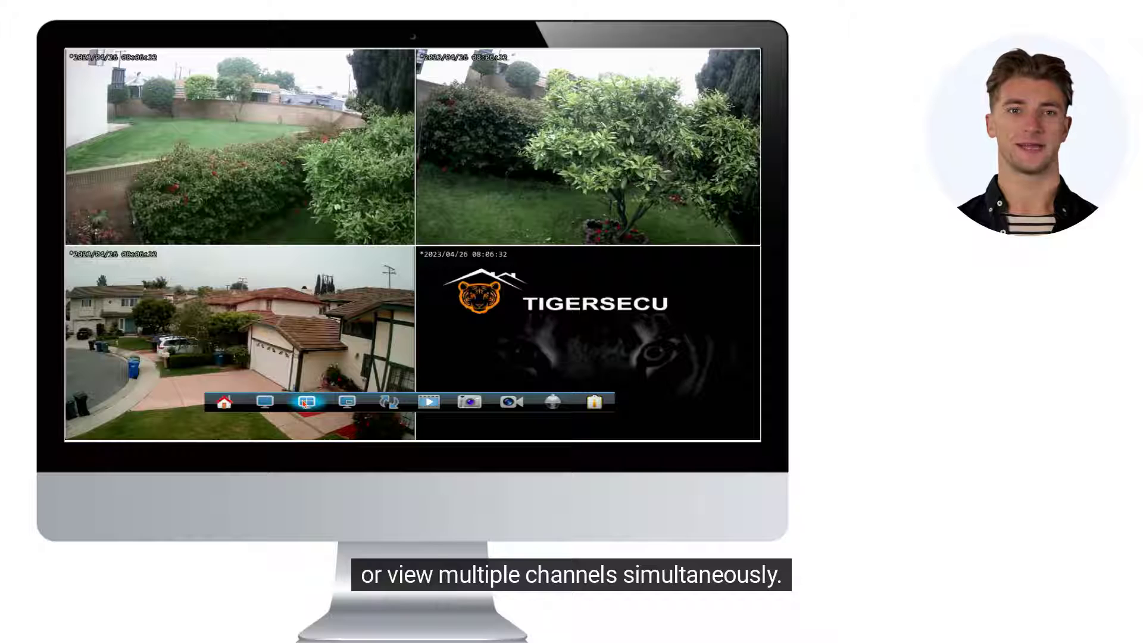
# After glancing at Auto Sequence, capture a live-view snapshot, dismiss the success notice and reopen the menu bar.
pyautogui.click(384, 405)
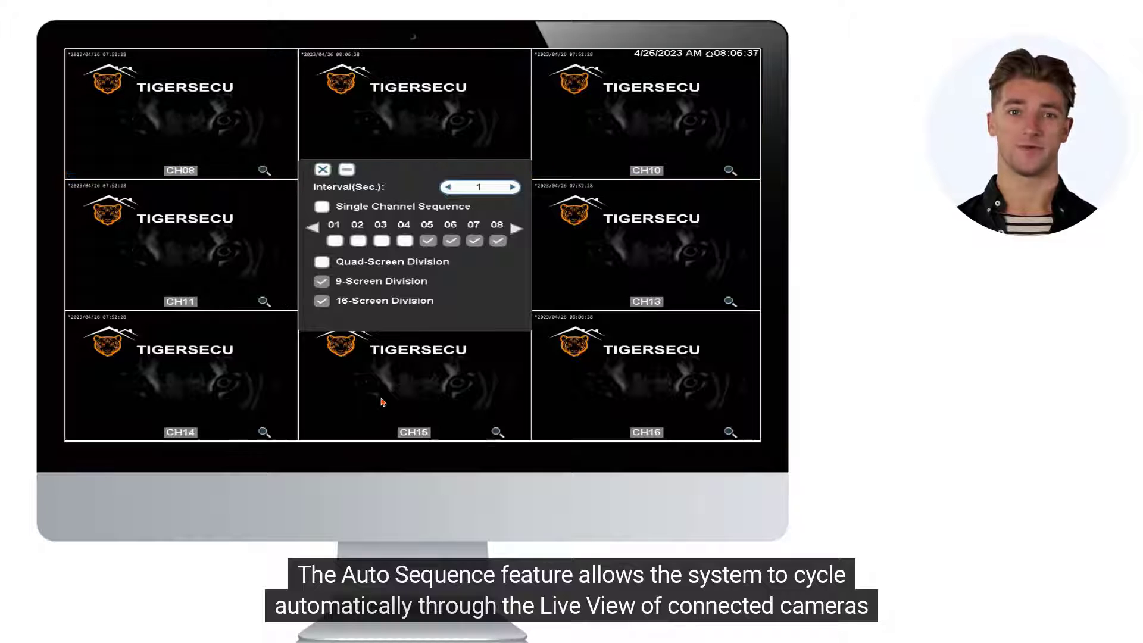
pyautogui.click(322, 171)
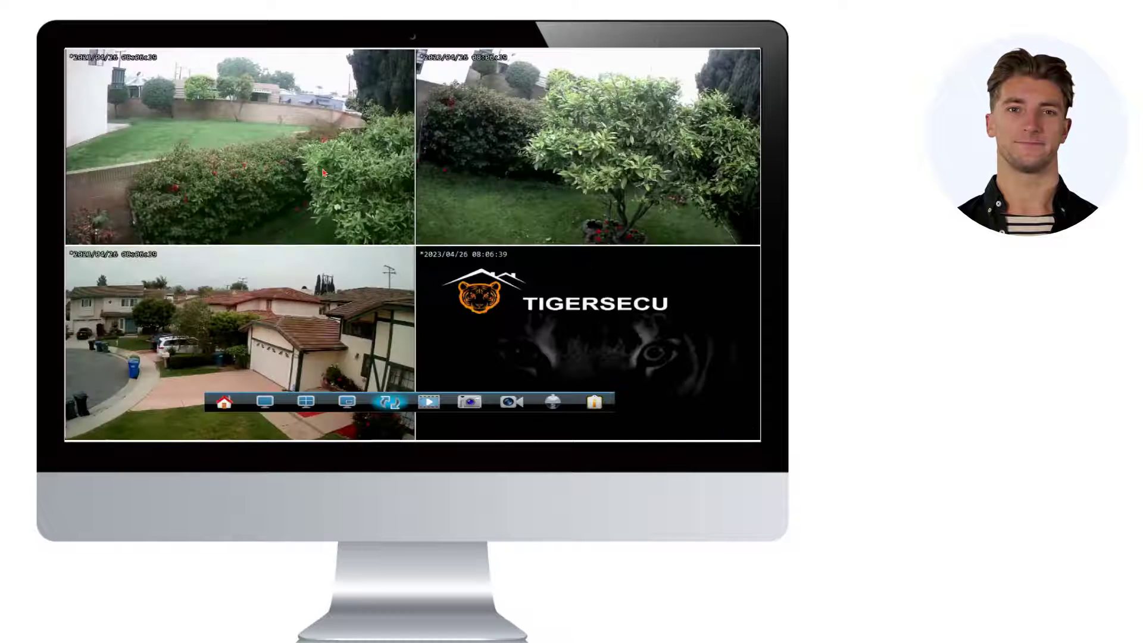
pyautogui.click(431, 403)
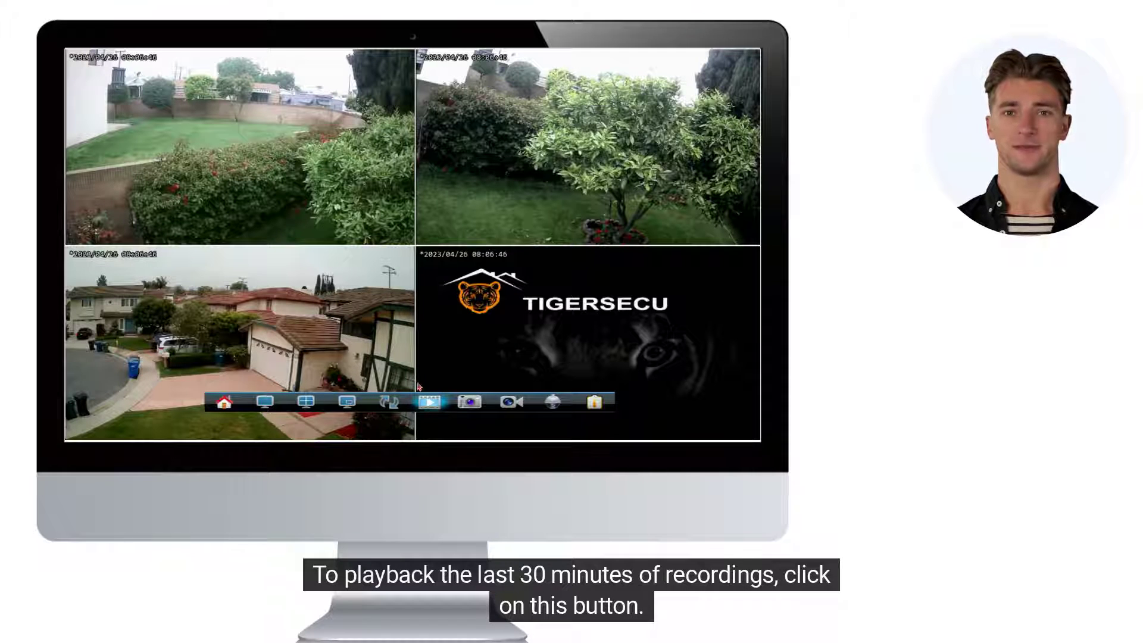
pyautogui.click(475, 403)
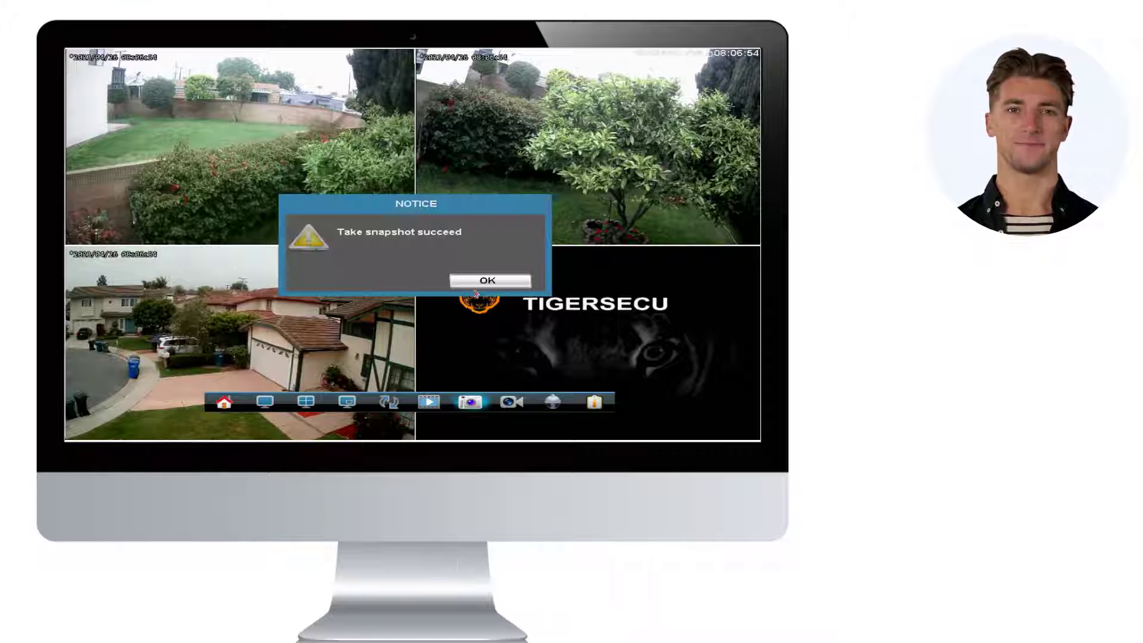
pyautogui.click(477, 284)
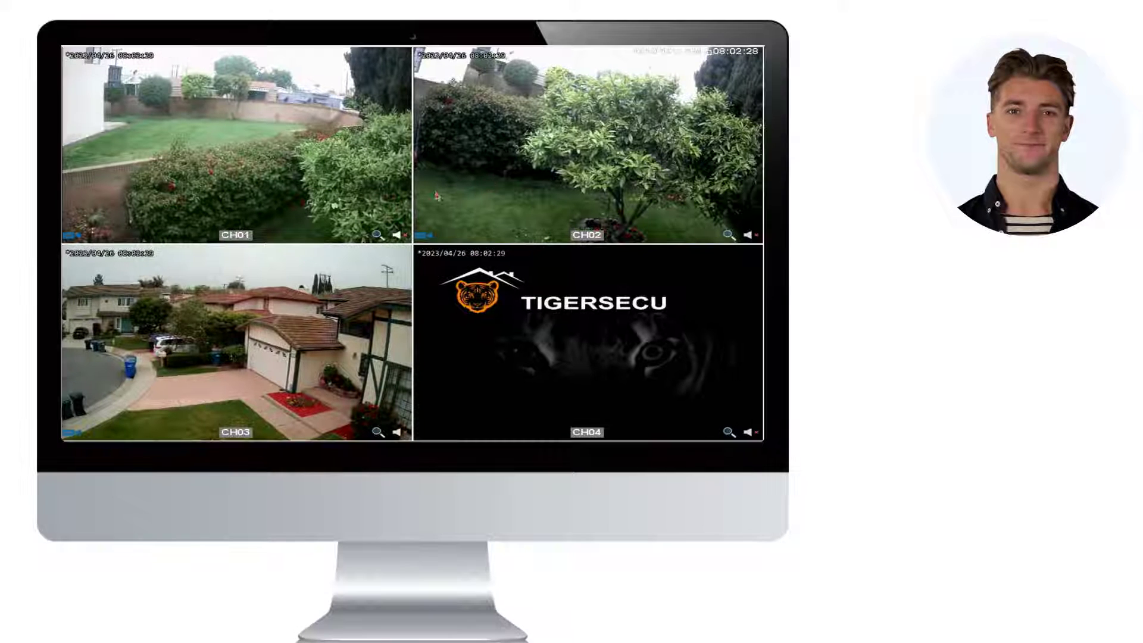
pyautogui.click(322, 205)
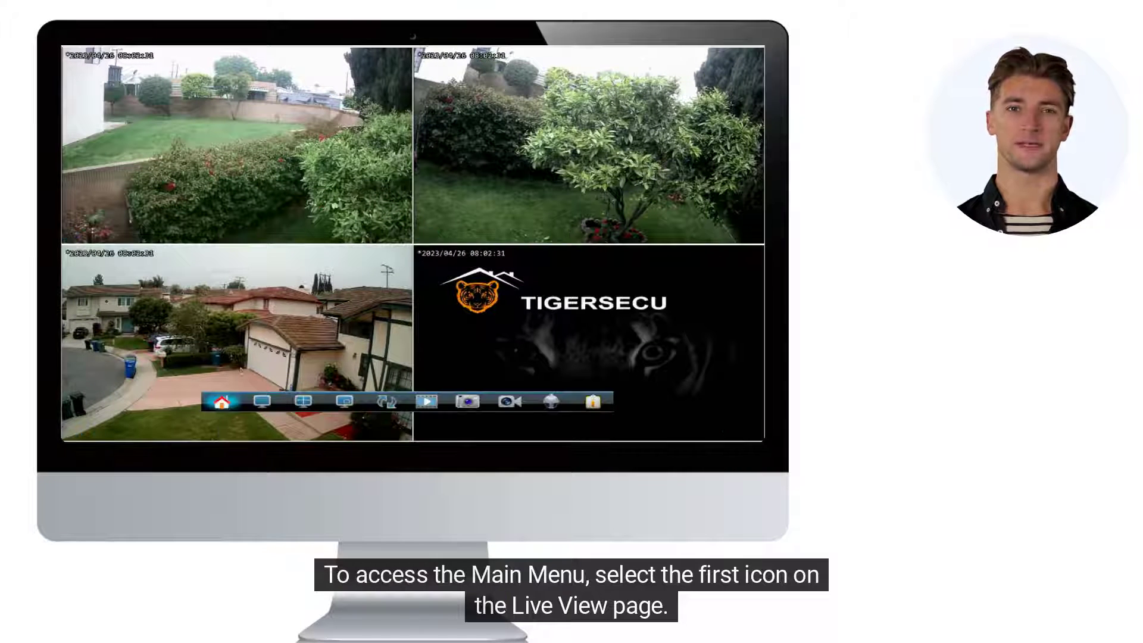
# Mark the whole weekly Record schedule, every day and hour, as Event Recording.
pyautogui.click(222, 404)
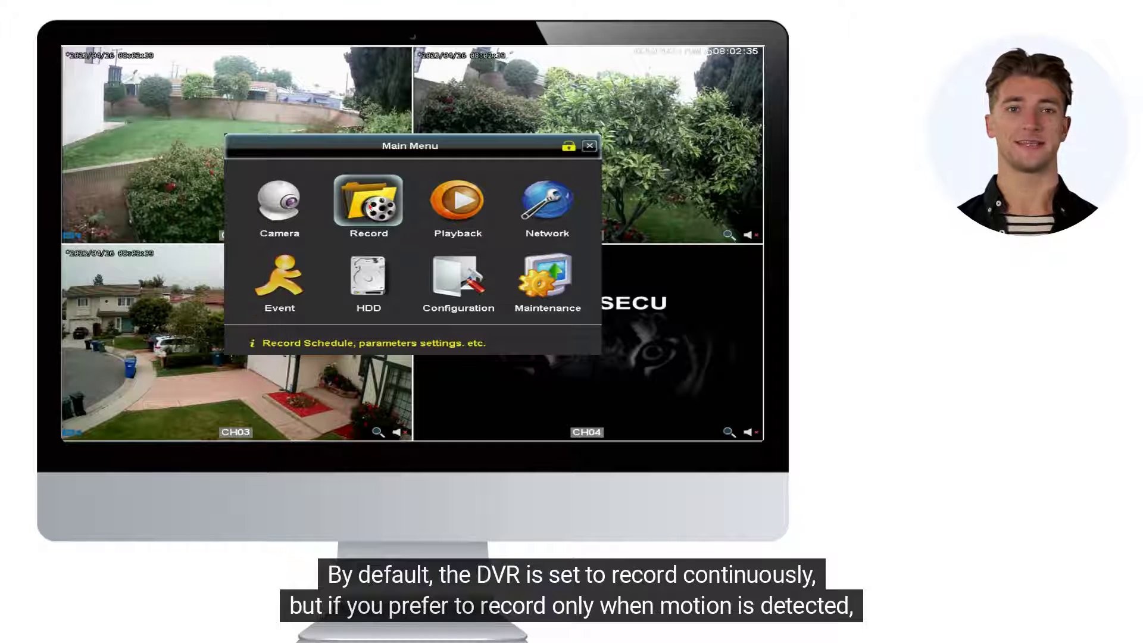
pyautogui.click(369, 190)
pyautogui.click(204, 133)
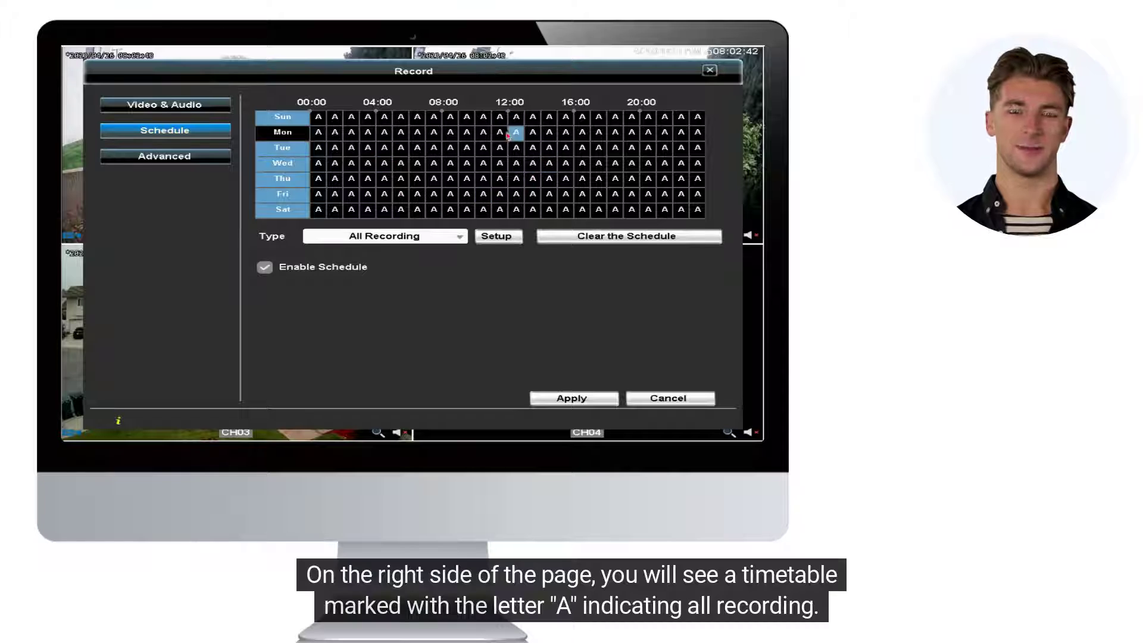
pyautogui.click(456, 237)
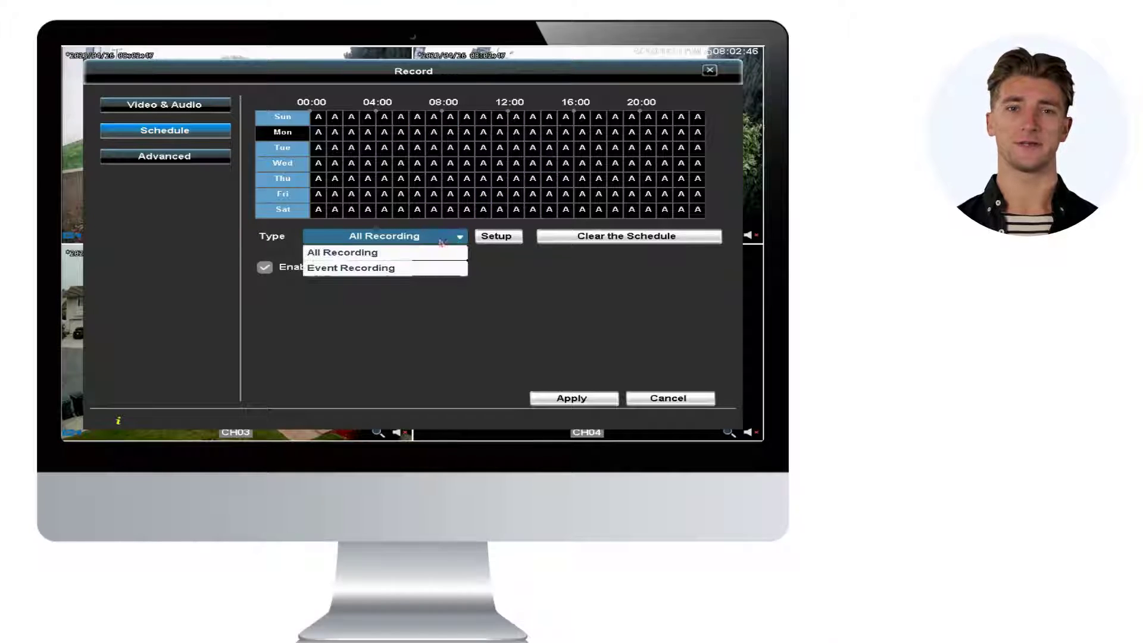
pyautogui.click(421, 269)
pyautogui.moveTo(319, 116); pyautogui.dragTo(324, 218)
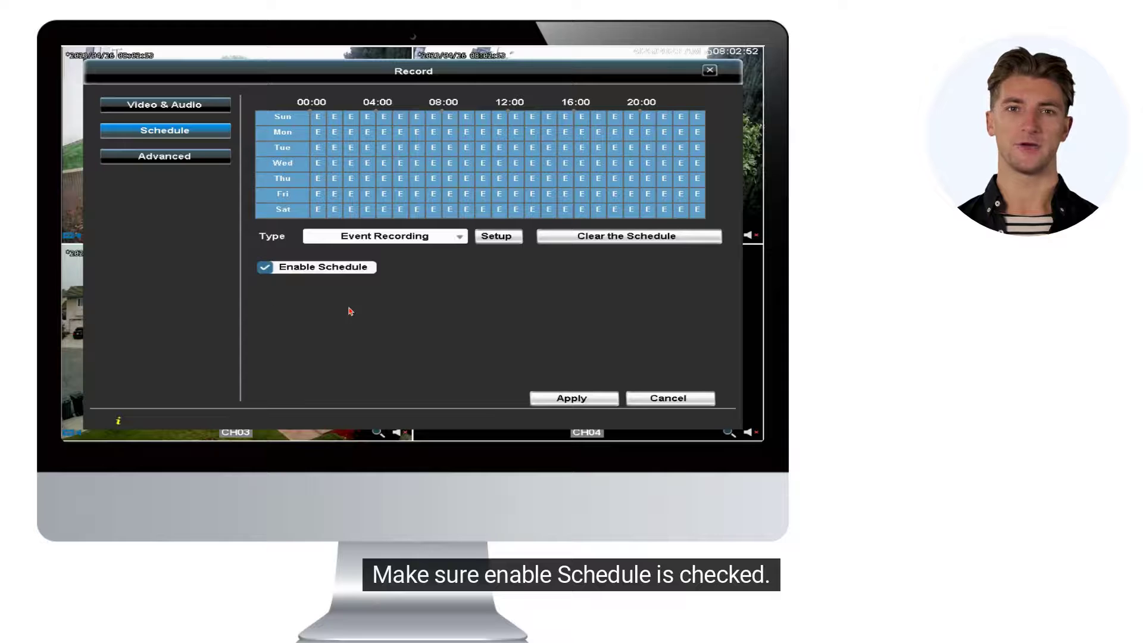
# Enable continuous recording with audio for CH01 and apply the schedule.
pyautogui.click(504, 240)
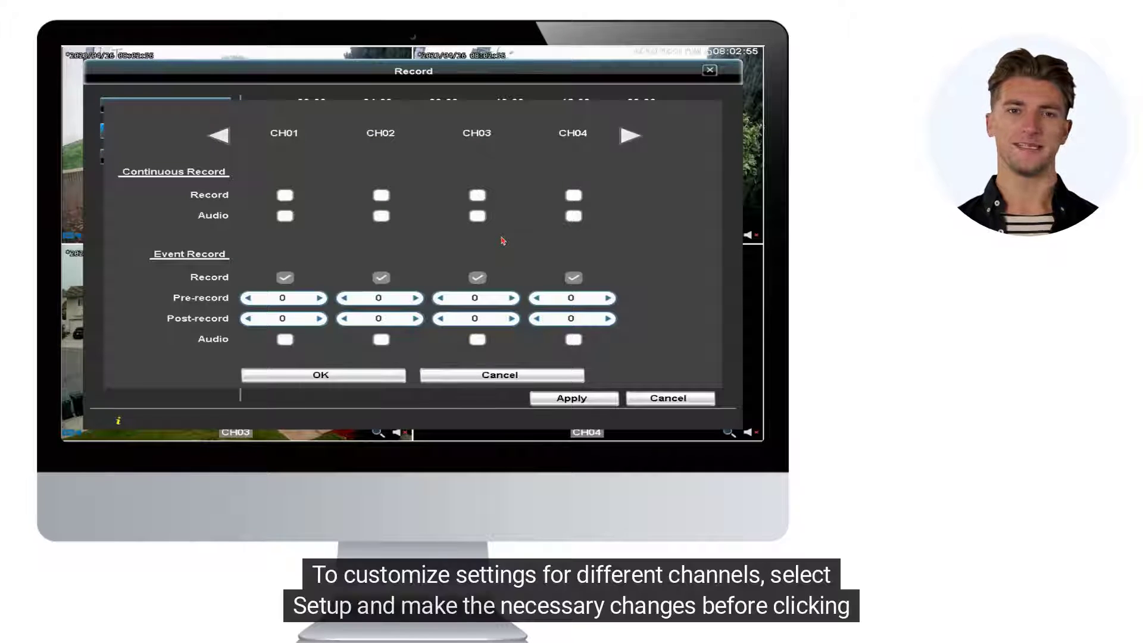
pyautogui.click(284, 195)
pyautogui.click(284, 216)
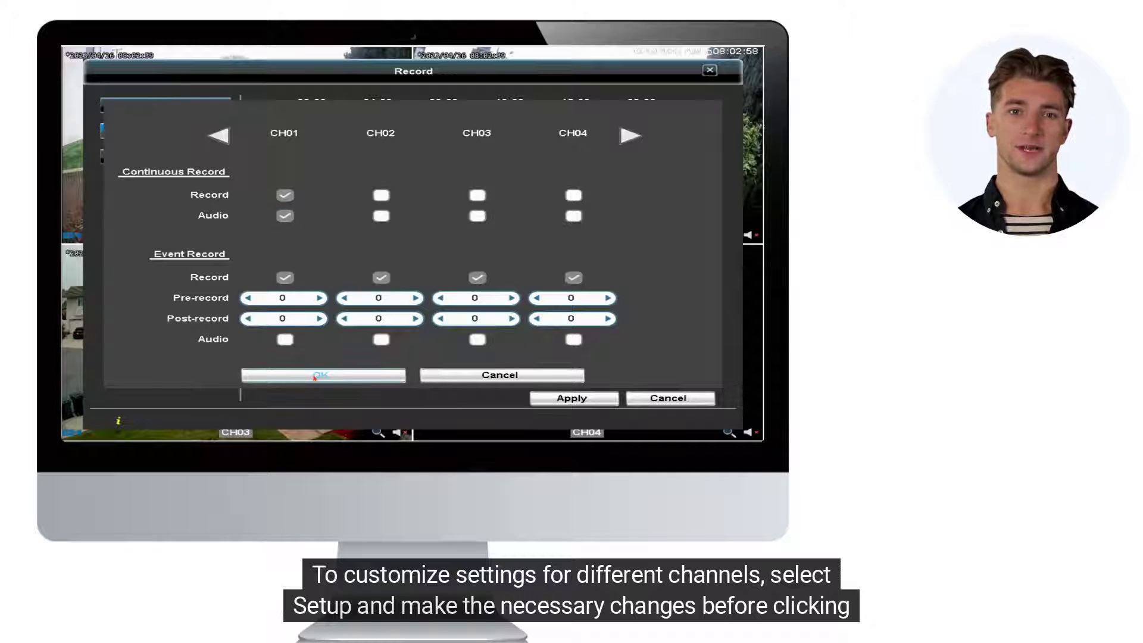
pyautogui.click(315, 377)
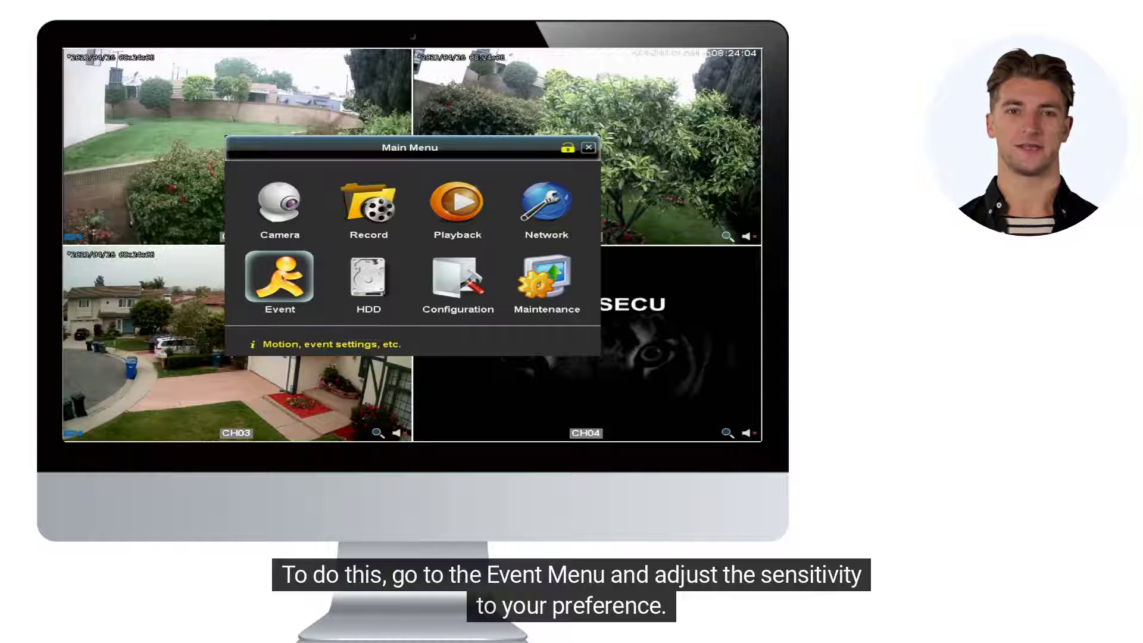
# Save CH01 motion detection at sensitivity 8, excluding the top-left grid area.
pyautogui.click(283, 277)
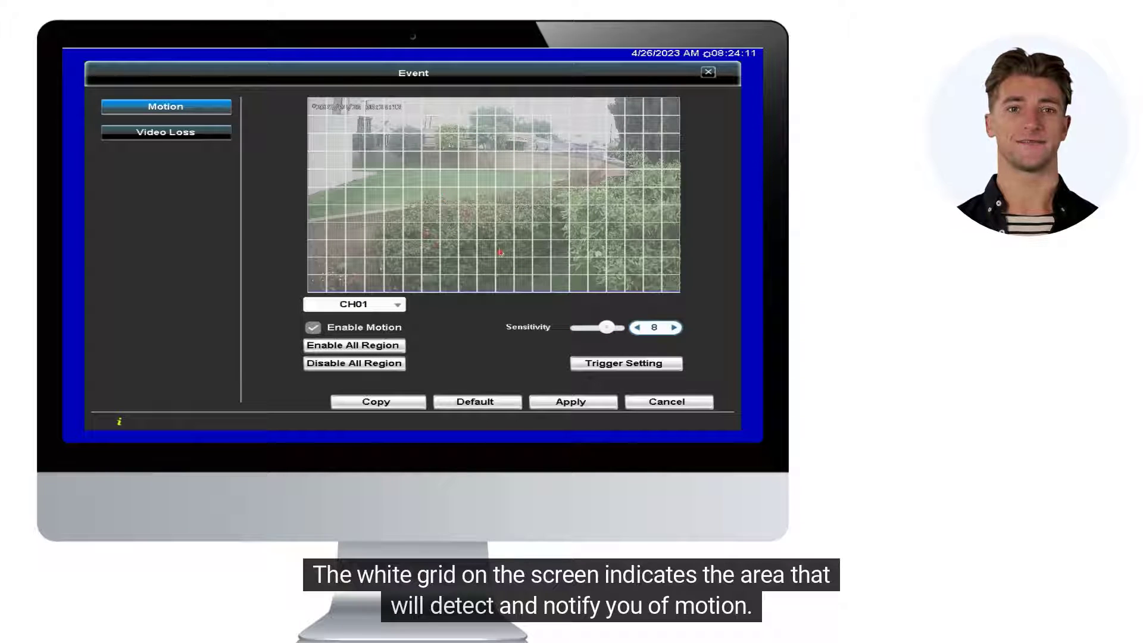
pyautogui.moveTo(318, 106); pyautogui.dragTo(392, 158)
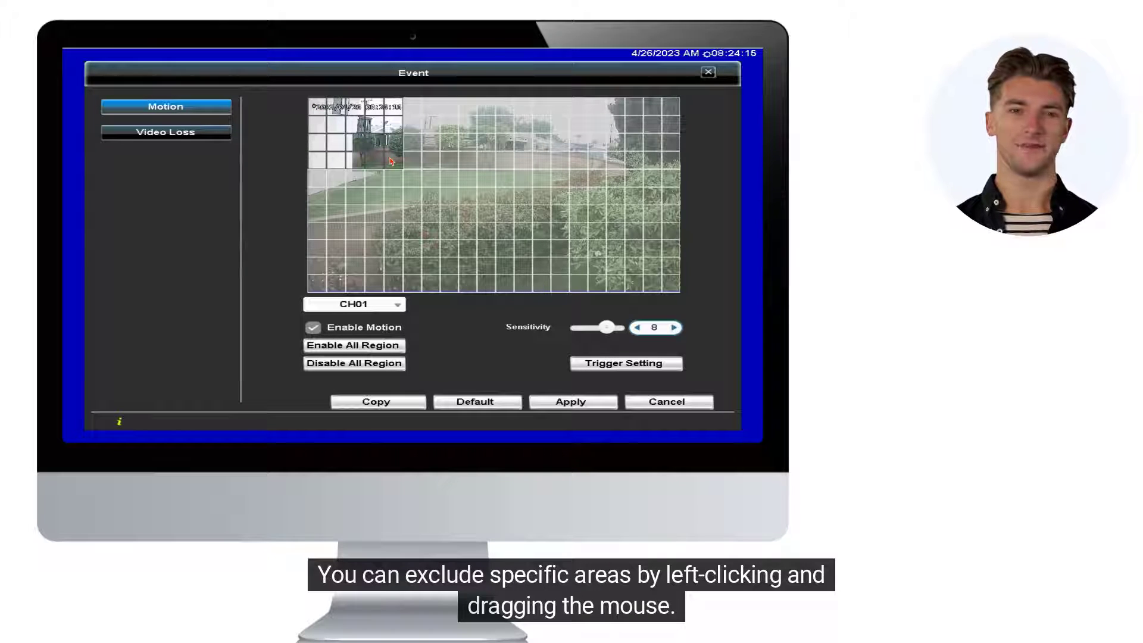
pyautogui.click(560, 404)
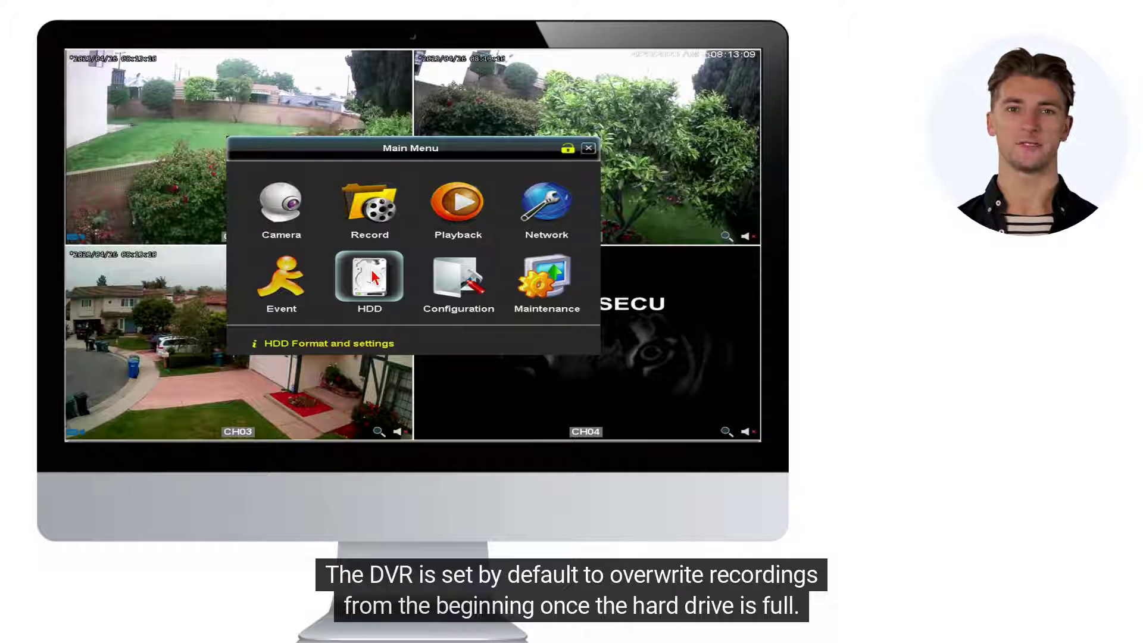
pyautogui.click(373, 277)
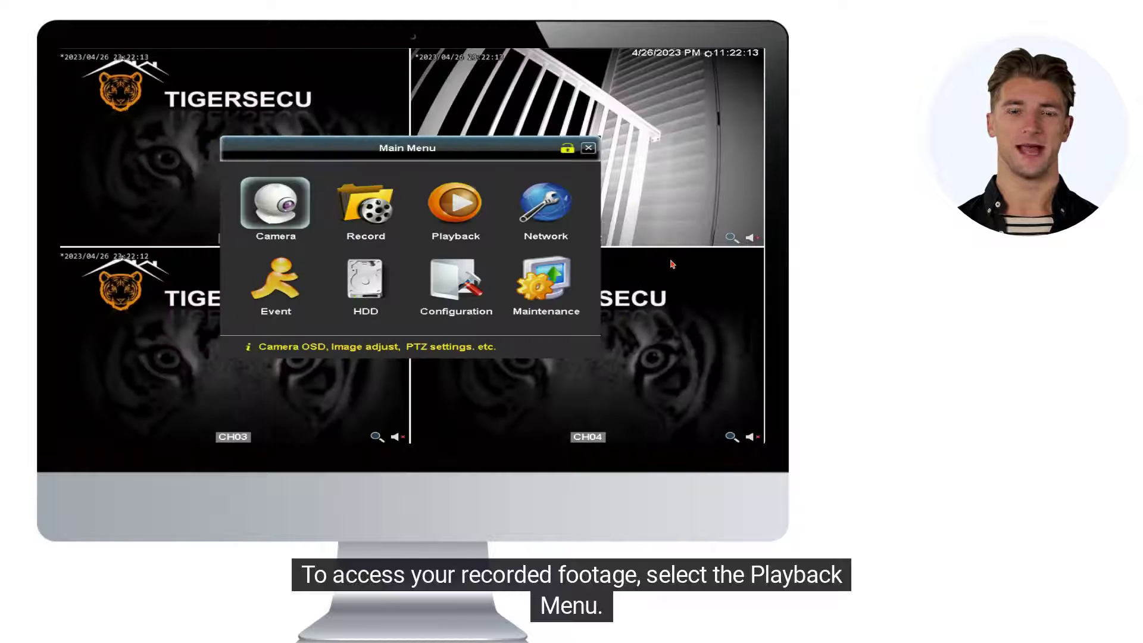
# Start playback of the 4/26/2023 footage showing only channel CH02.
pyautogui.click(458, 206)
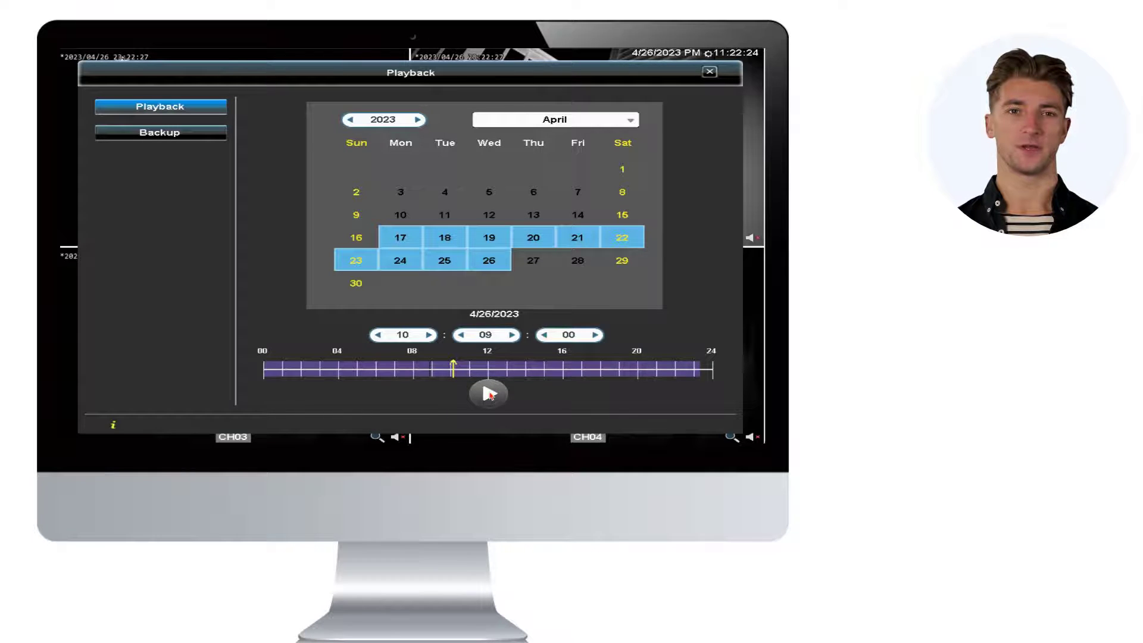
pyautogui.click(489, 394)
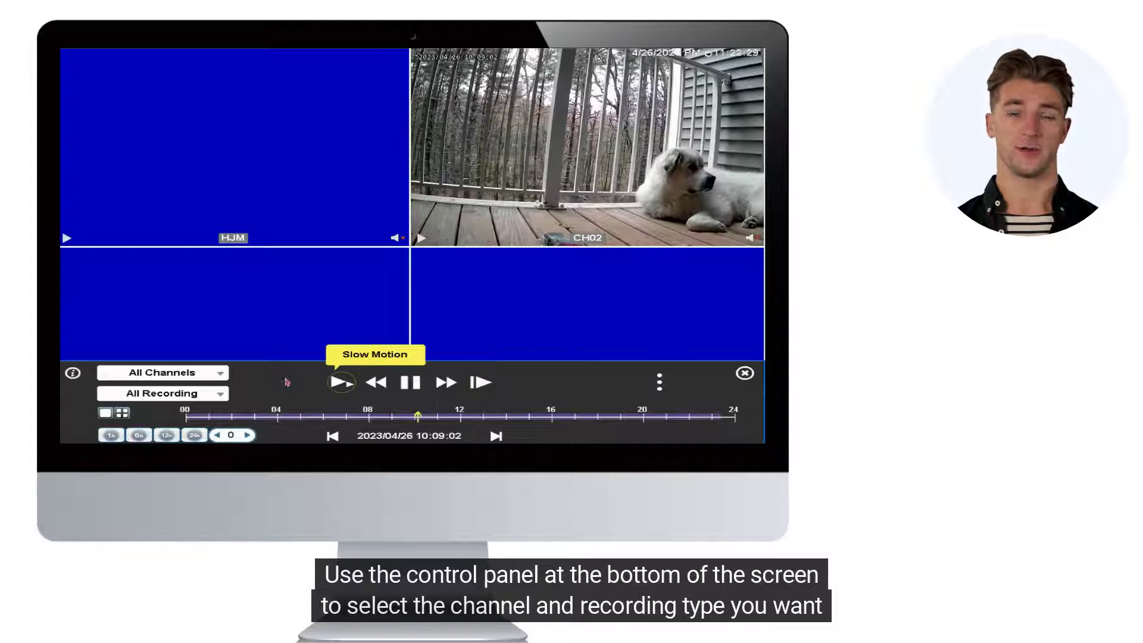
pyautogui.click(162, 373)
pyautogui.click(190, 326)
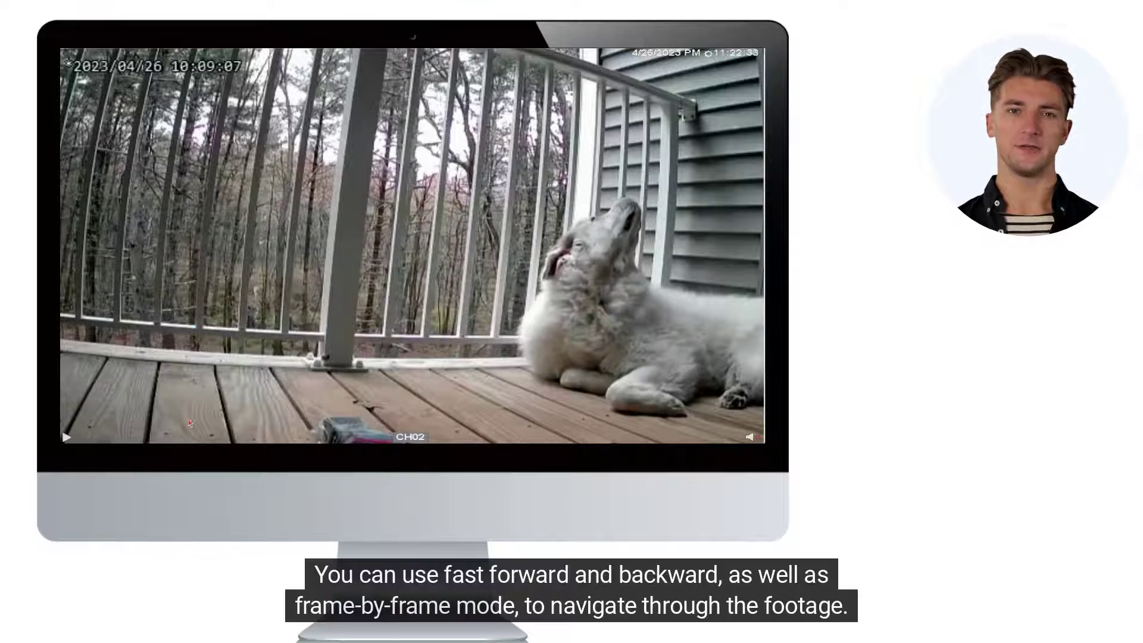
# Zoom the timeline to a six-hour span, then finer, and exit playback.
pyautogui.moveTo(358, 420)
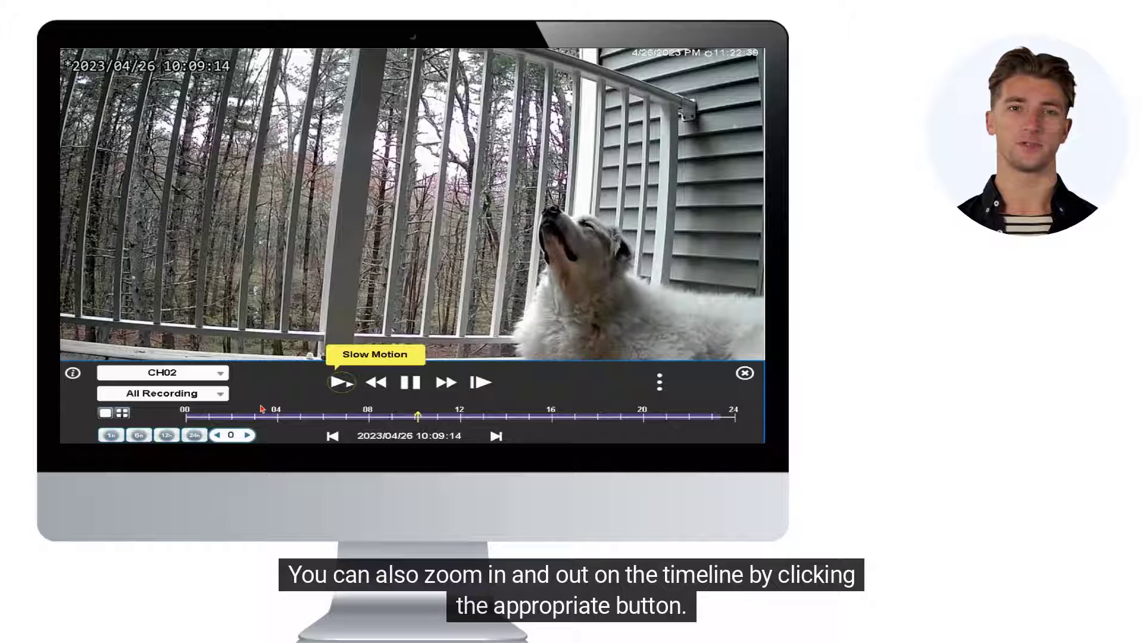
pyautogui.click(128, 436)
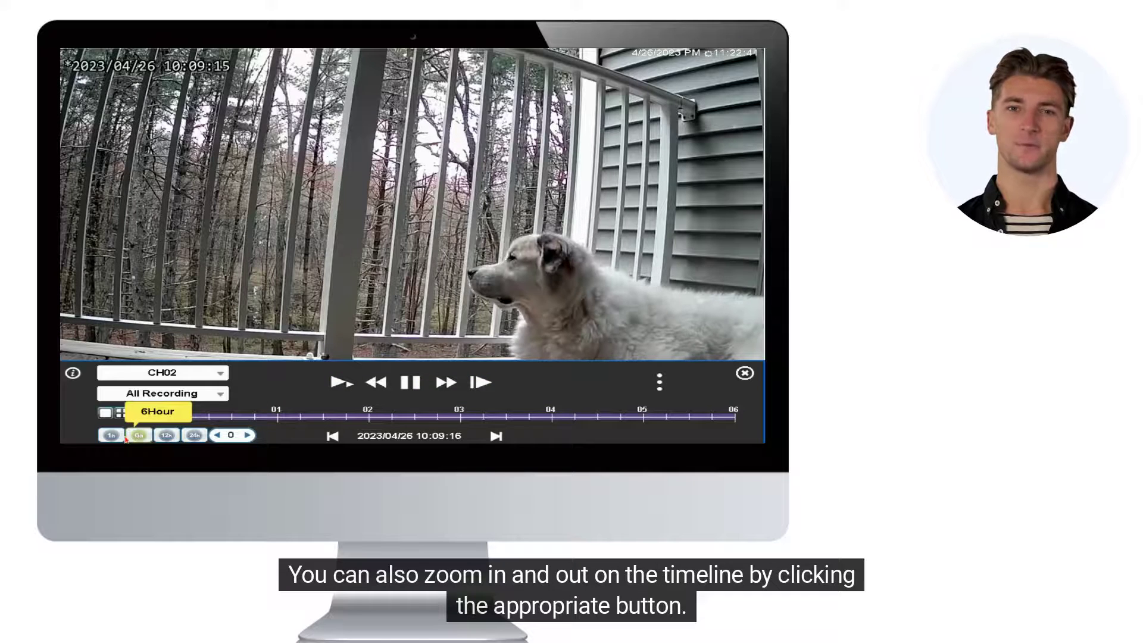
pyautogui.click(168, 435)
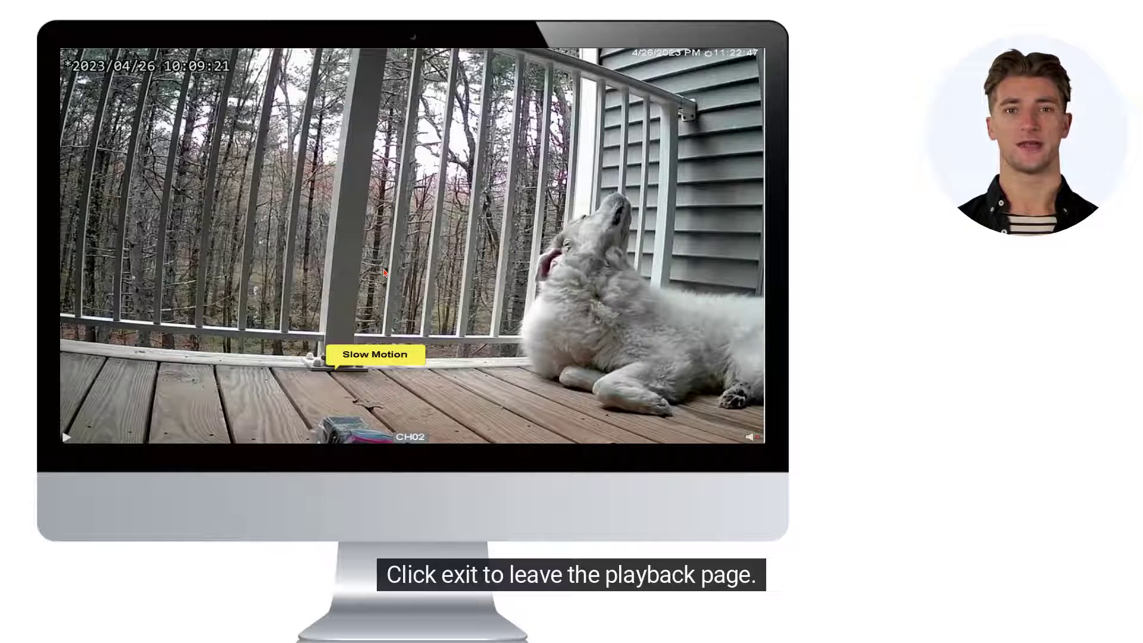
pyautogui.moveTo(417, 405)
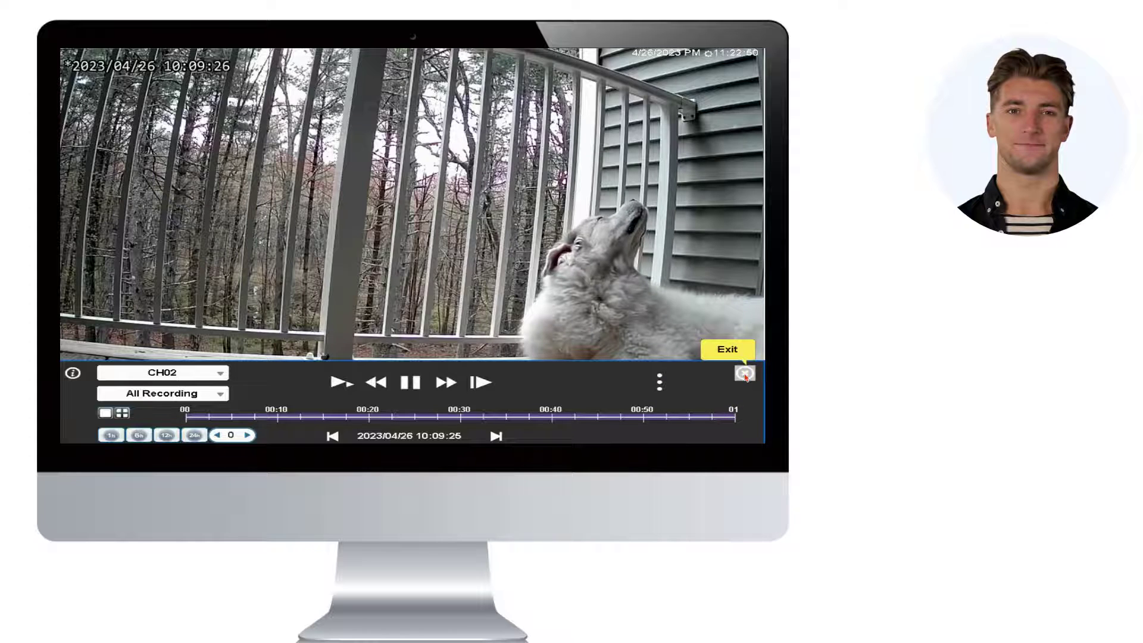
pyautogui.click(745, 374)
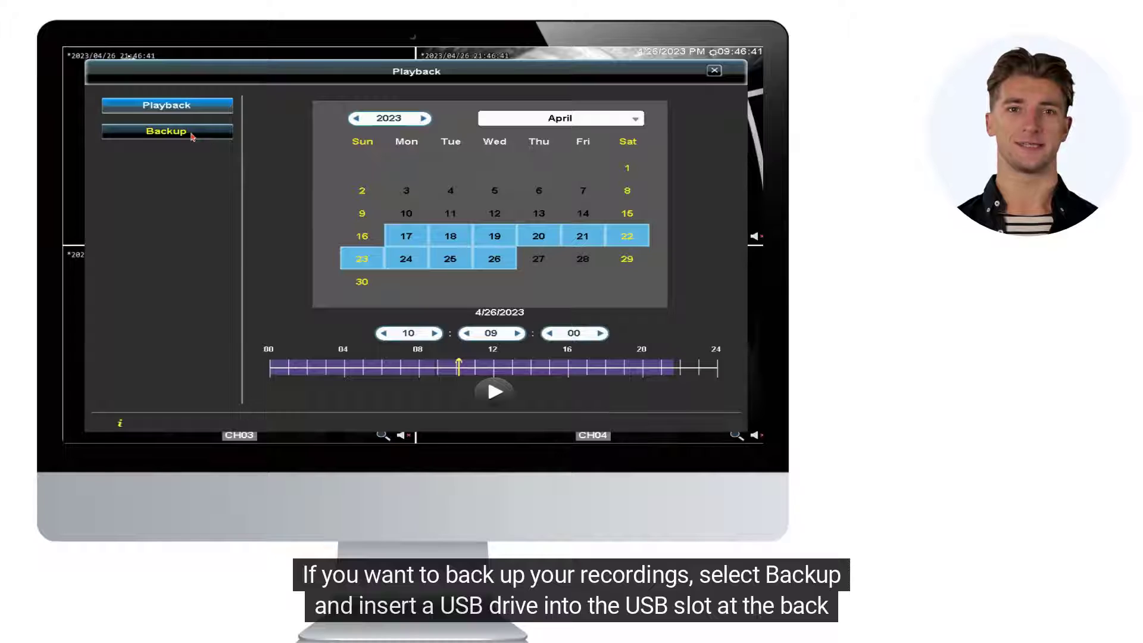
# Back up channel 02's 4/26/2023 09:00–09:05 footage to the USB drive after calculating its size.
pyautogui.click(191, 137)
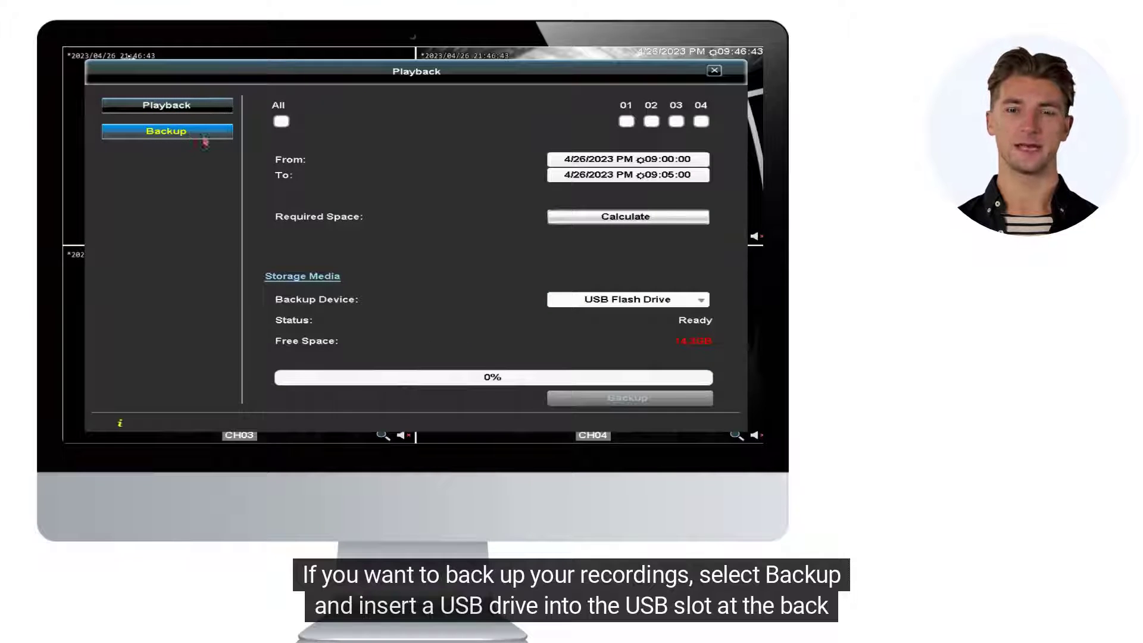
pyautogui.click(652, 122)
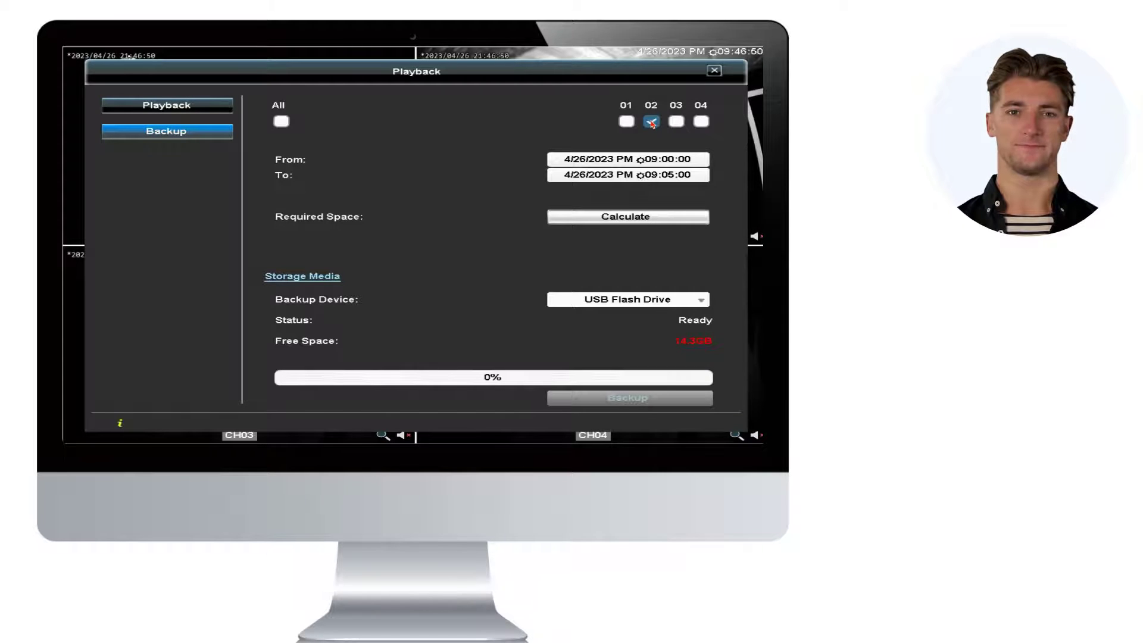
pyautogui.click(616, 218)
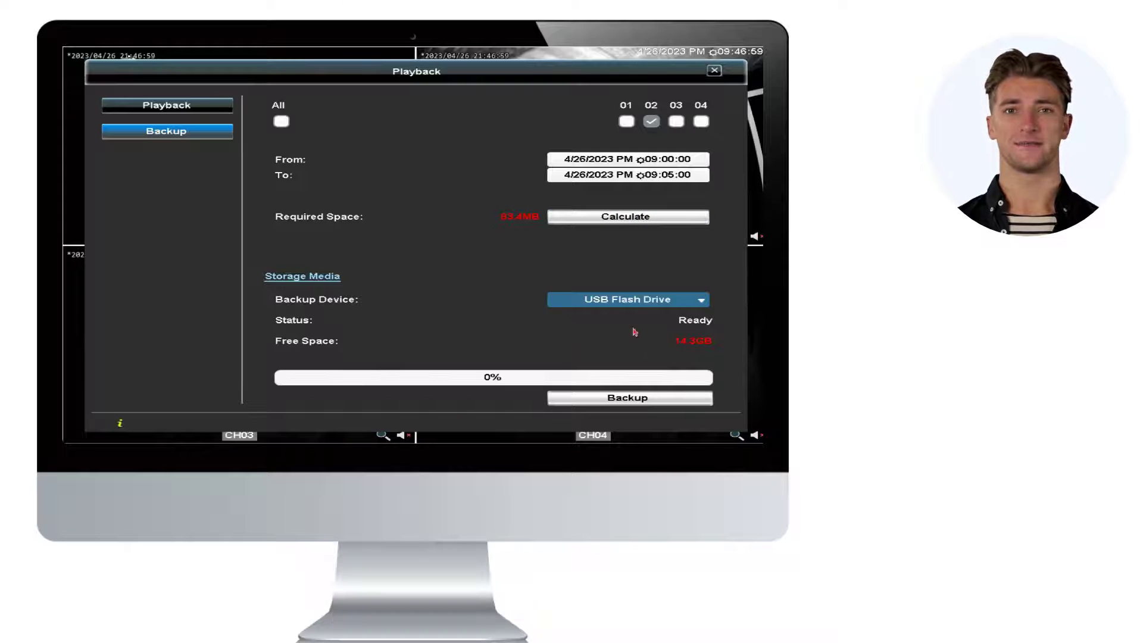
pyautogui.click(623, 403)
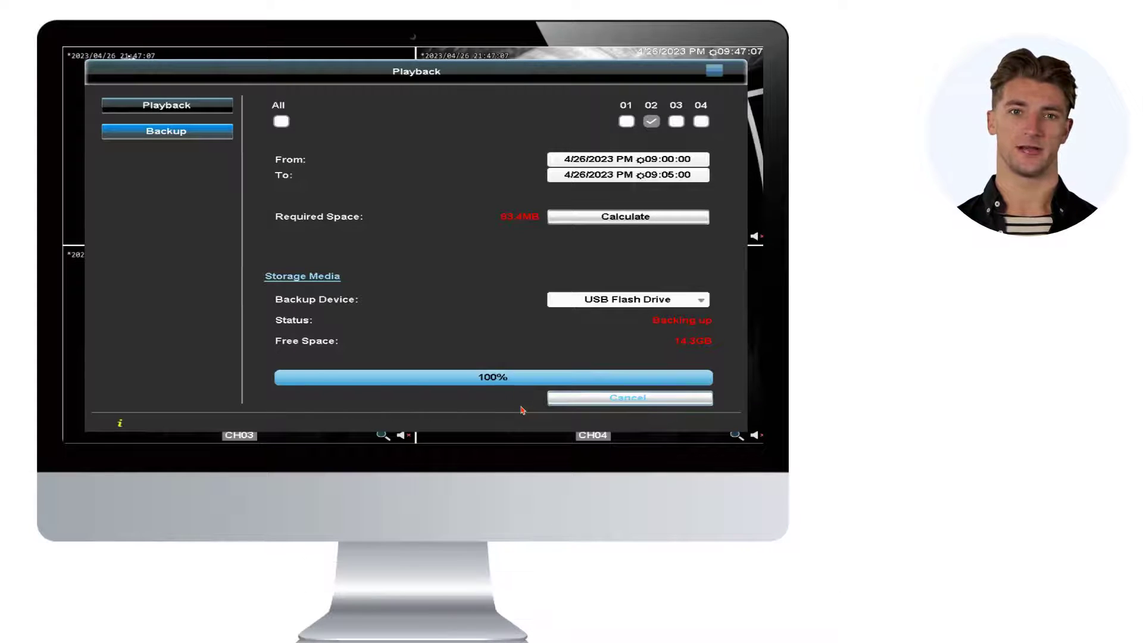
pyautogui.click(485, 284)
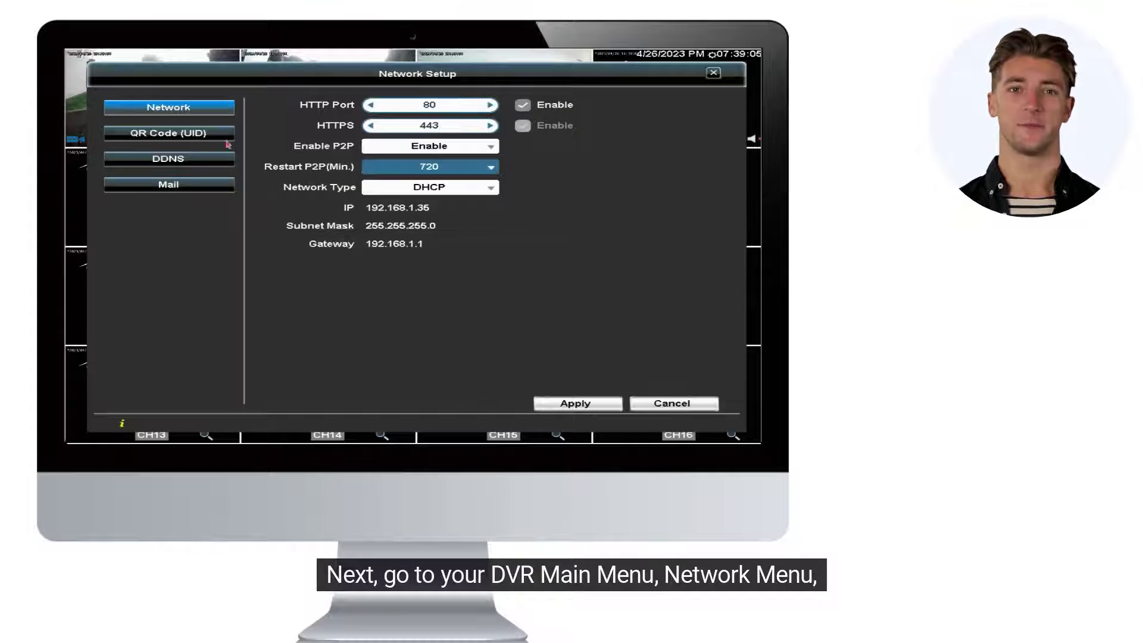
# Show the Network QR Code (UID) page with the device UID and P2P status.
pyautogui.click(200, 135)
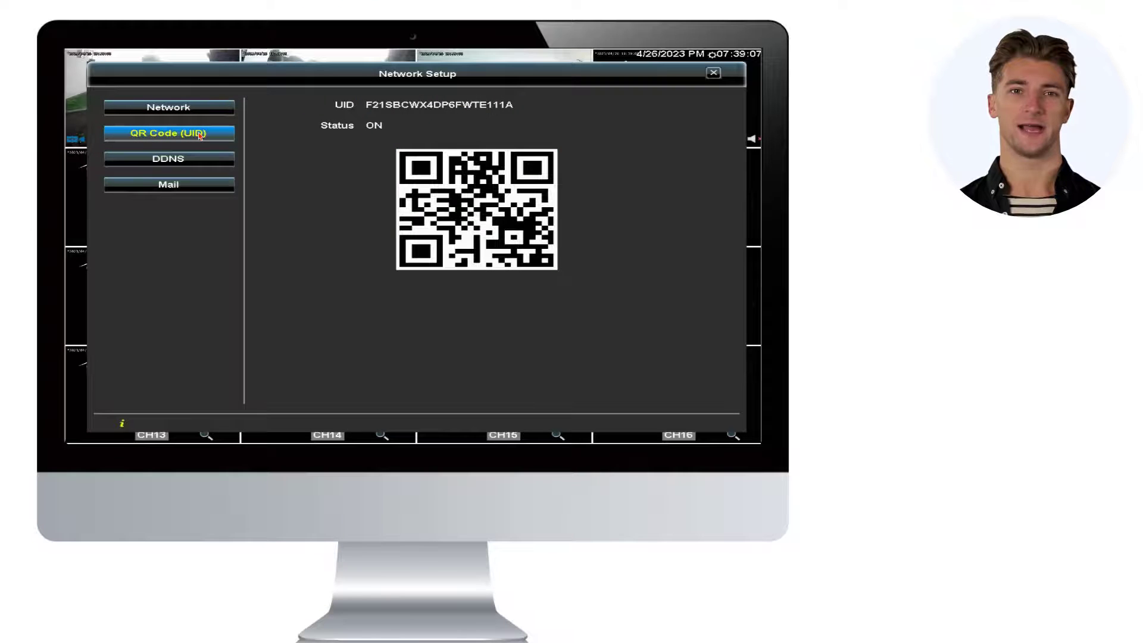